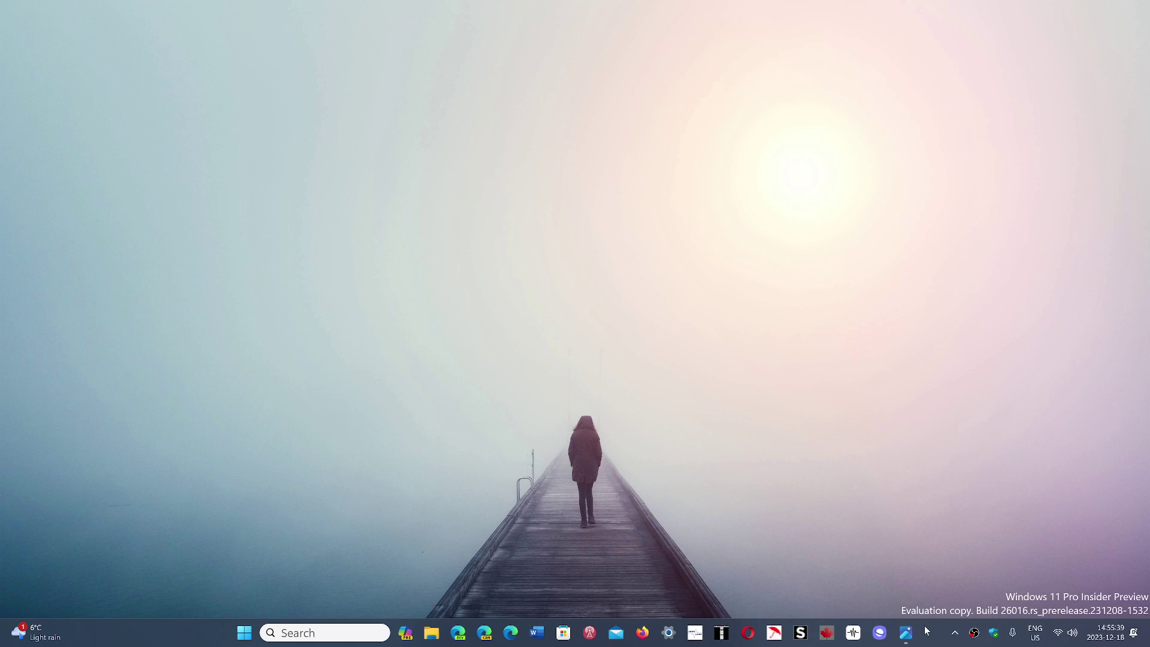
# Step: Check the Wi-Fi quick settings and network tray menu, then view the saved update history screenshot
pyautogui.click(1059, 636)
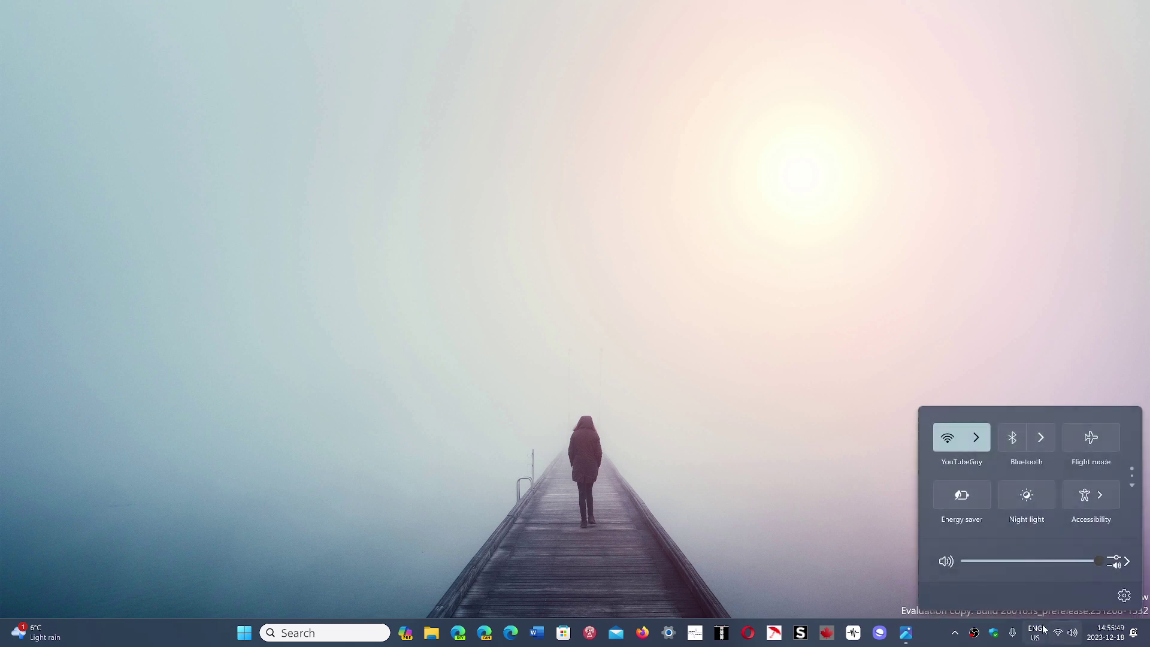
pyautogui.rightClick(1058, 635)
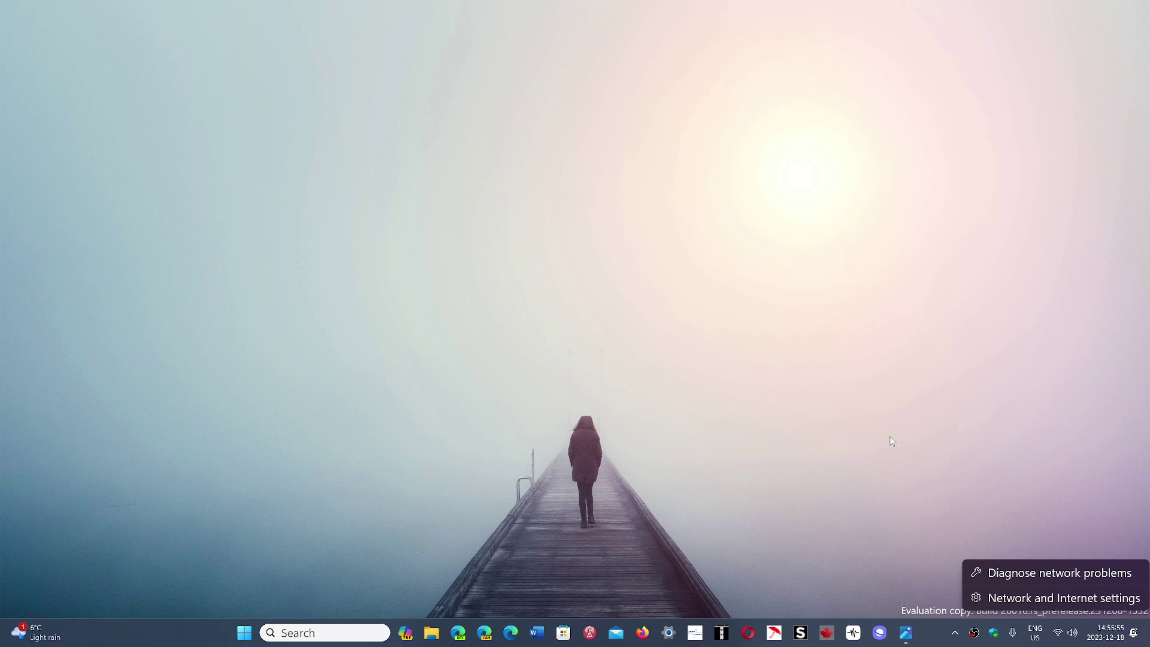
pyautogui.click(905, 636)
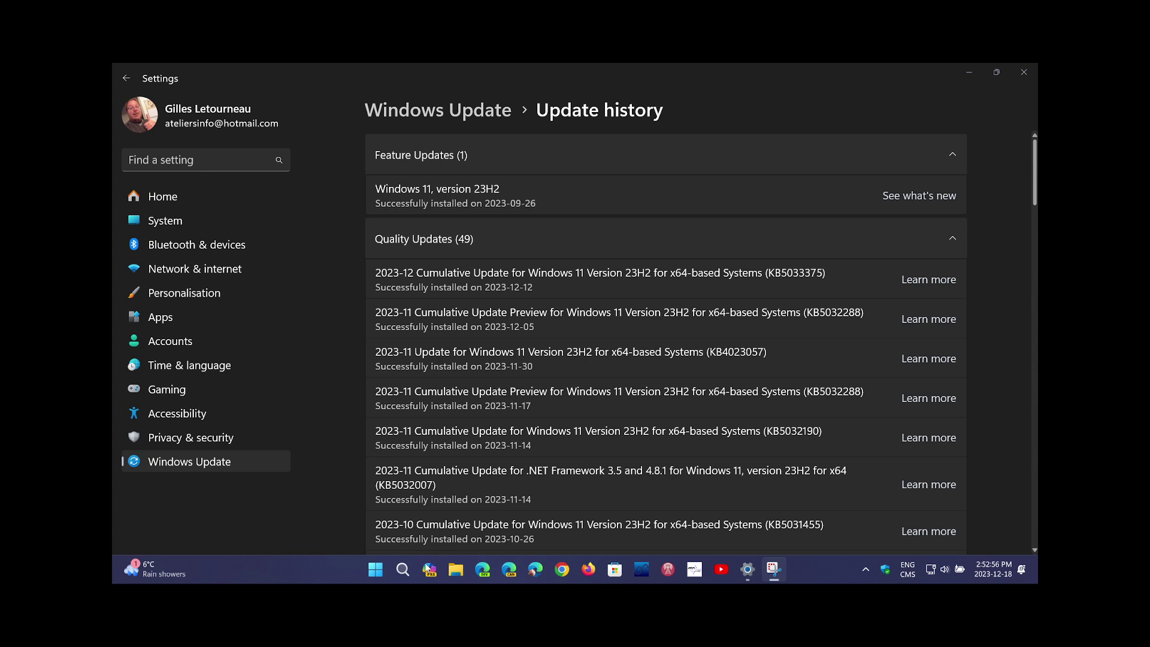
# Step: Look over the screenshot's Photos context menu, then close the update history image
pyautogui.rightClick(376, 574)
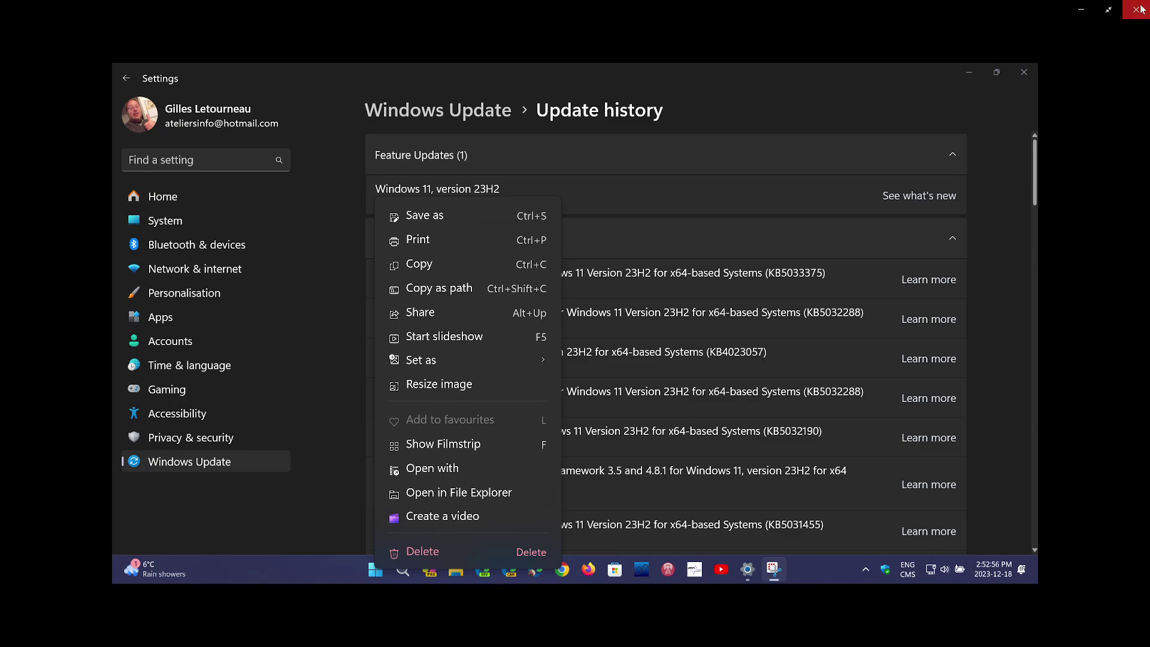
pyautogui.click(1140, 9)
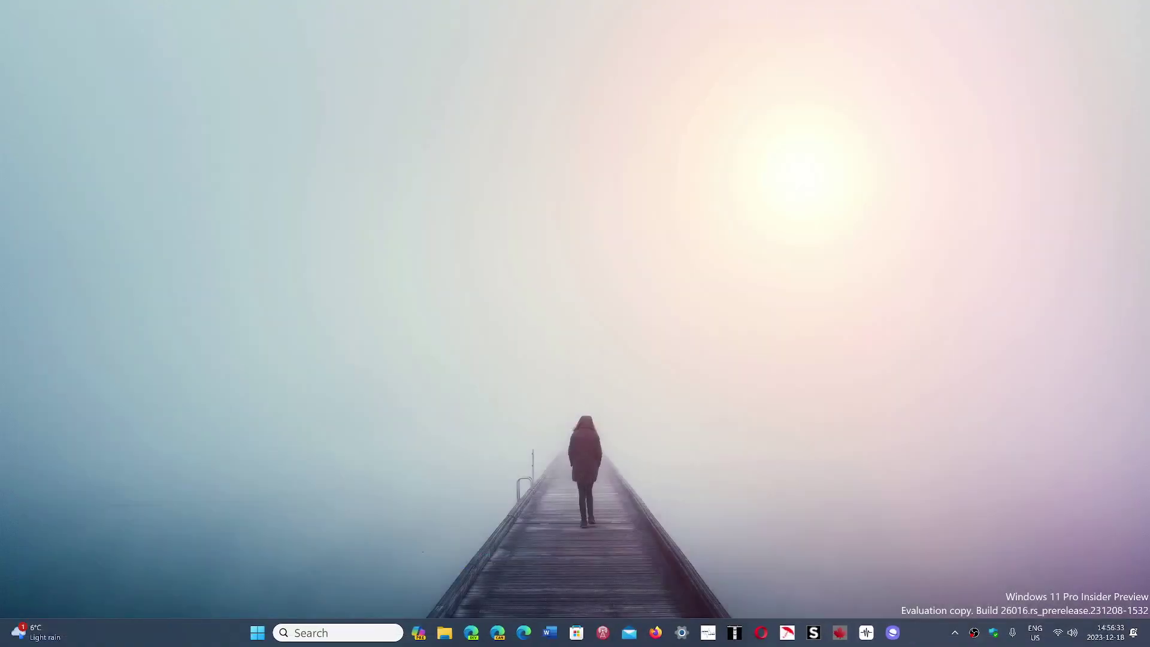
# Step: Launch Device Manager from the Start quick-link menu and expand Network adapters
pyautogui.rightClick(255, 632)
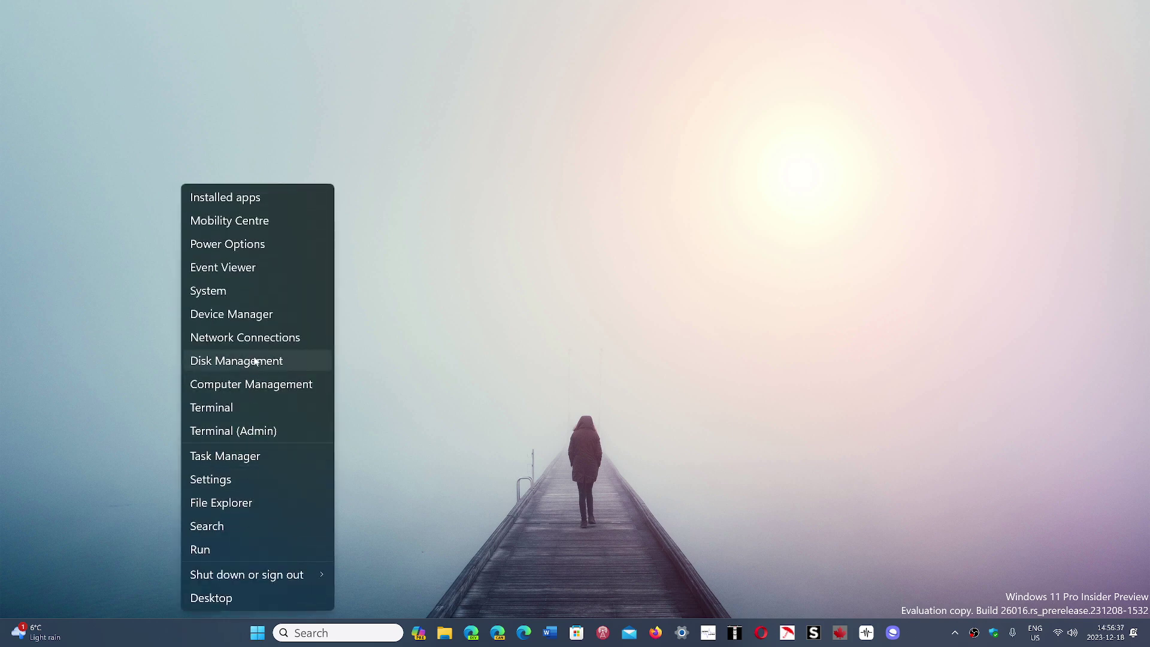
pyautogui.click(260, 317)
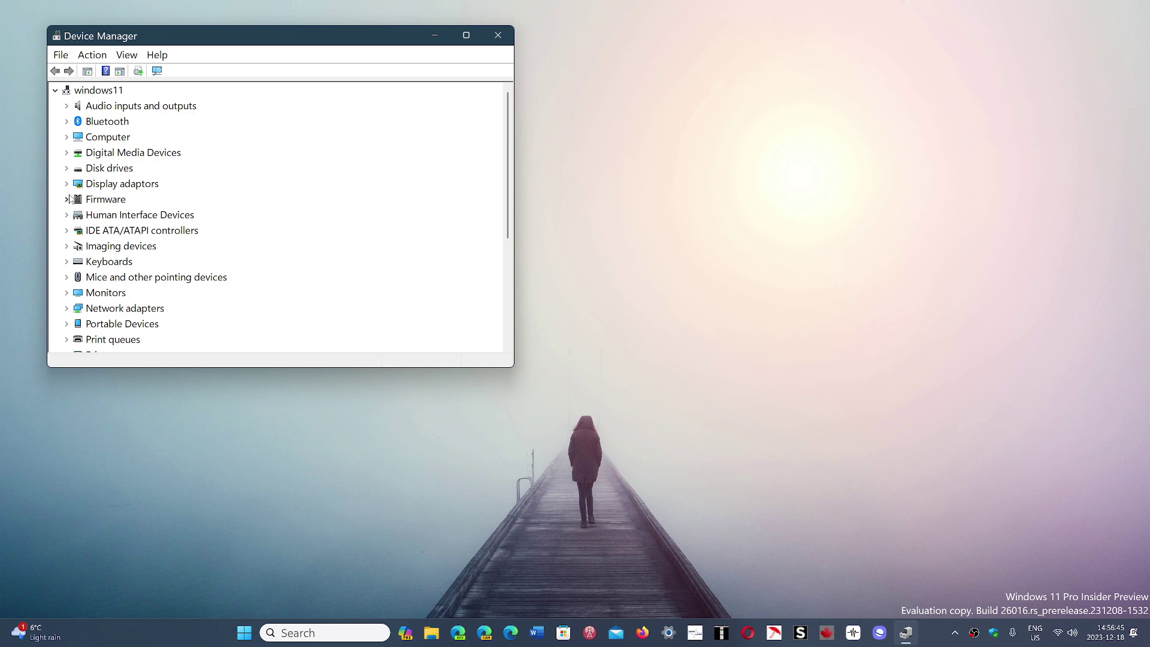
pyautogui.click(66, 308)
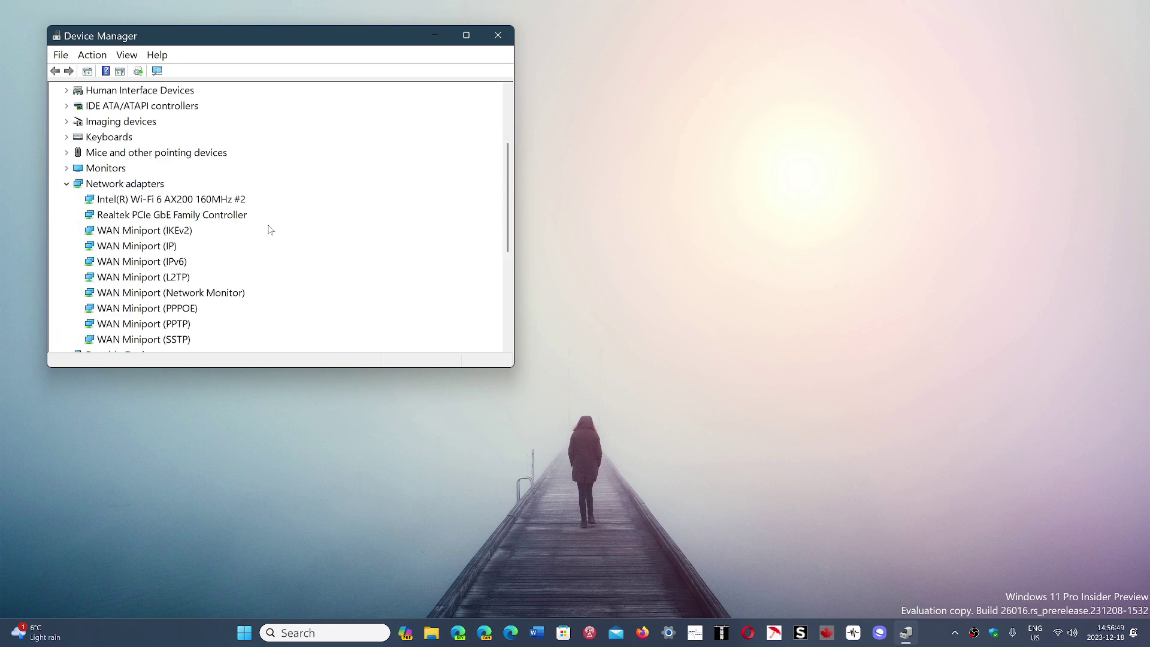
# Step: Inspect the AX200's 802.11a/b/g Wireless Mode, keep 6. Dual Band 802.11a/b/g, and cancel the dialog
pyautogui.doubleClick(222, 199)
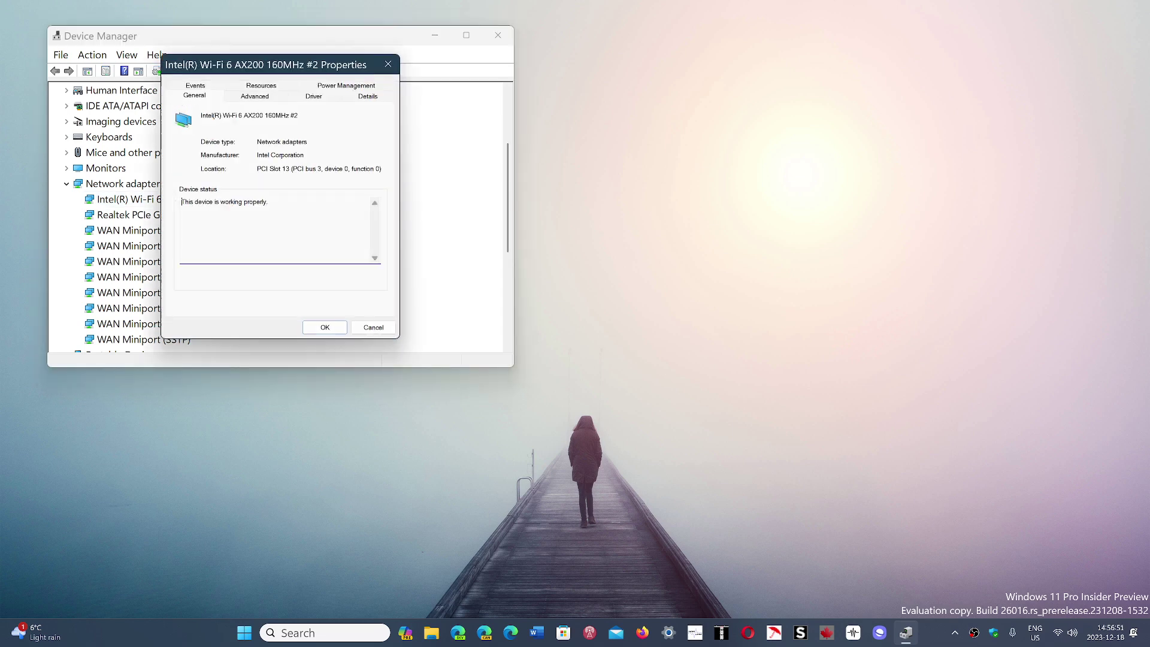
pyautogui.click(269, 99)
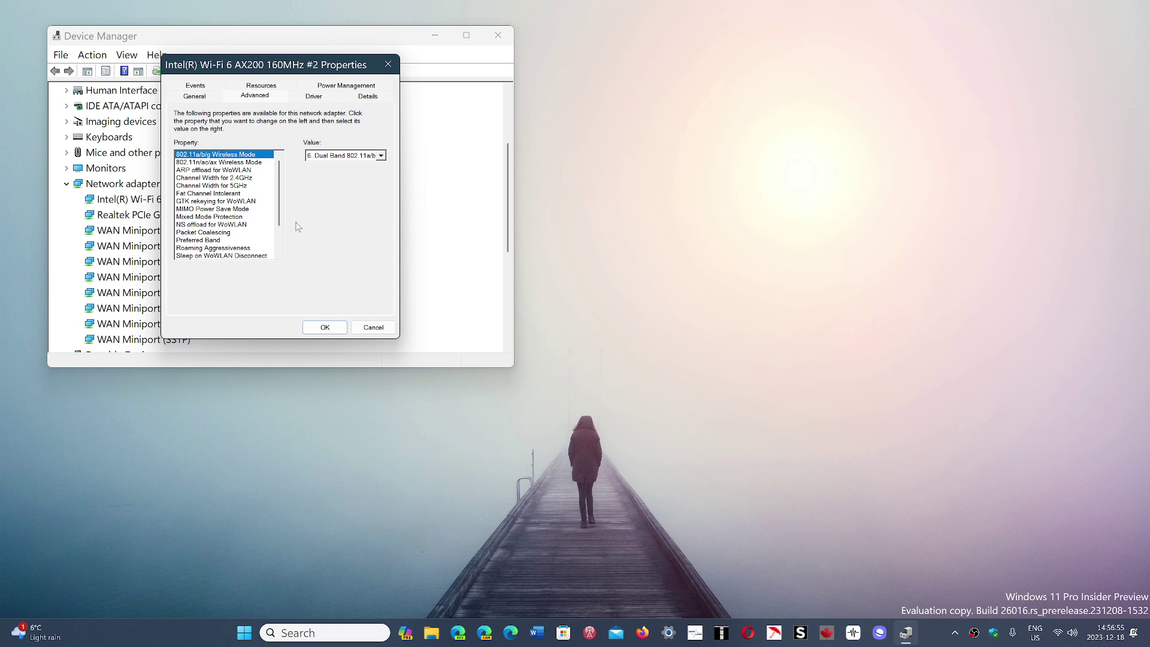
pyautogui.click(381, 156)
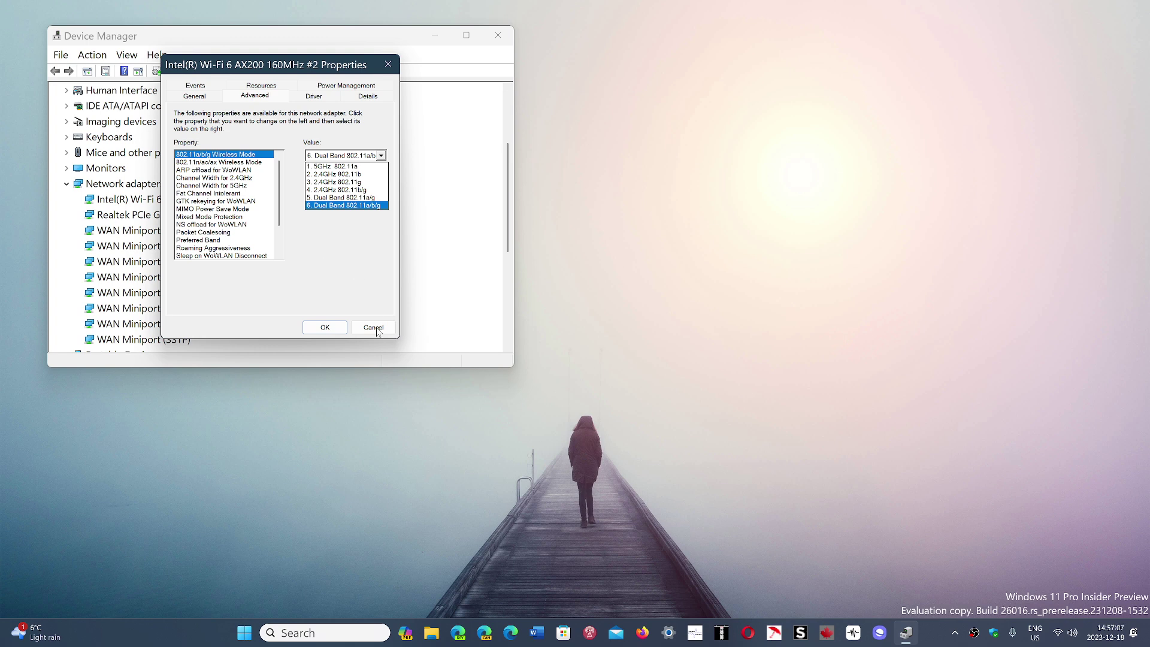
pyautogui.click(348, 267)
pyautogui.click(373, 327)
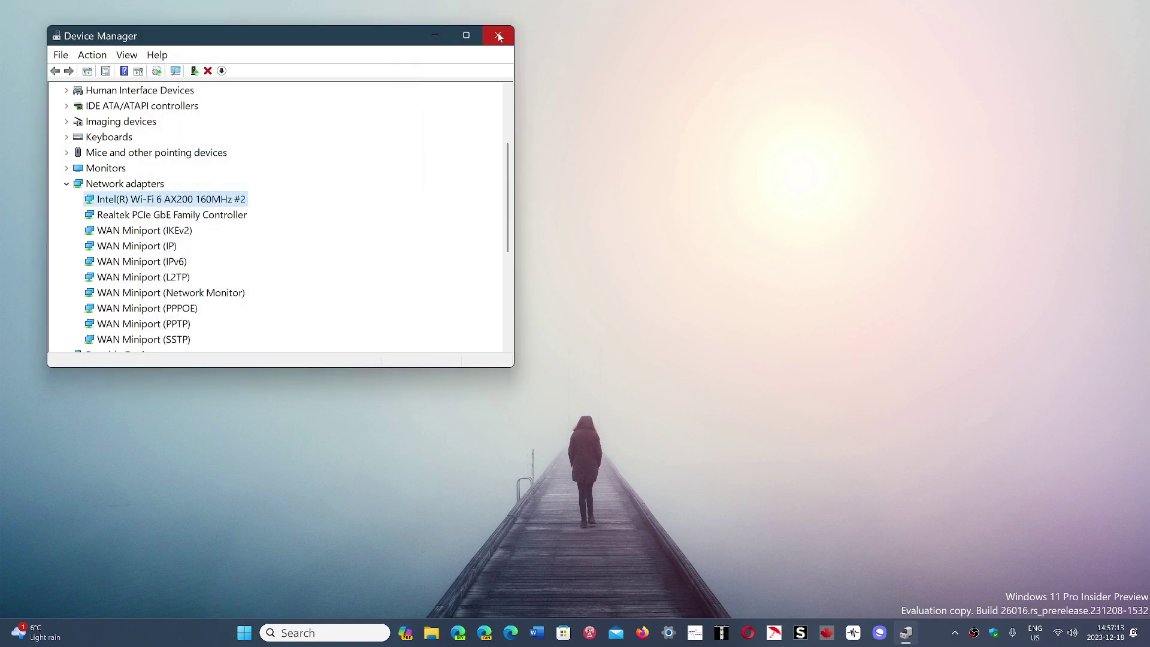
# Step: Close the Device Manager window, leaving the foggy pier desktop
pyautogui.click(498, 36)
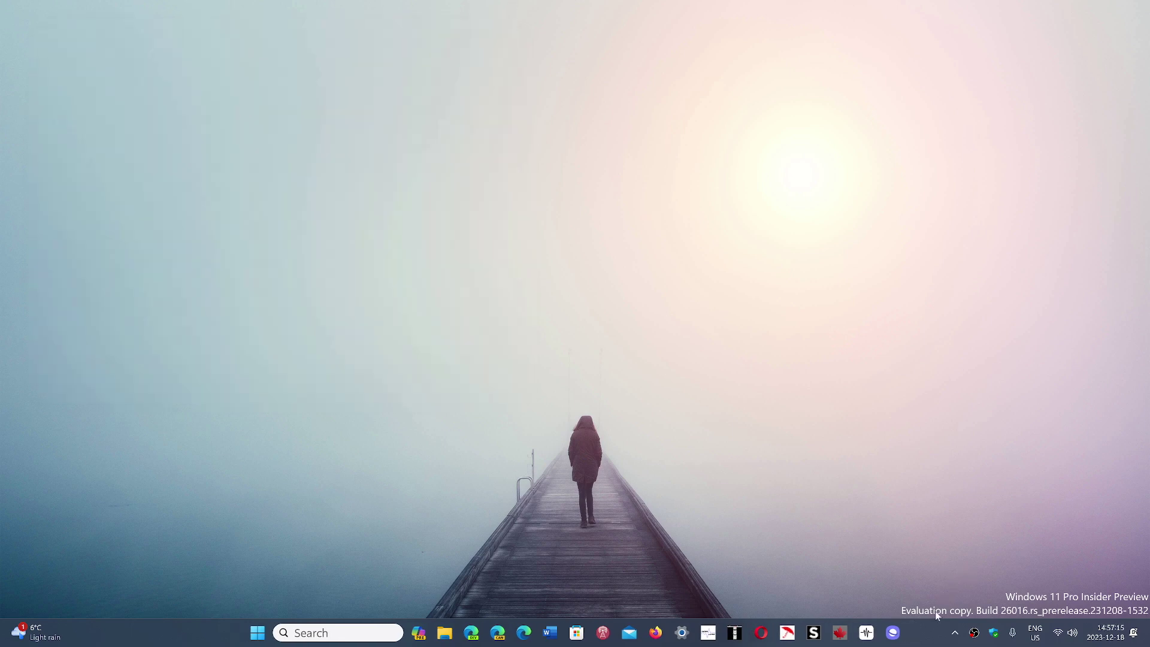